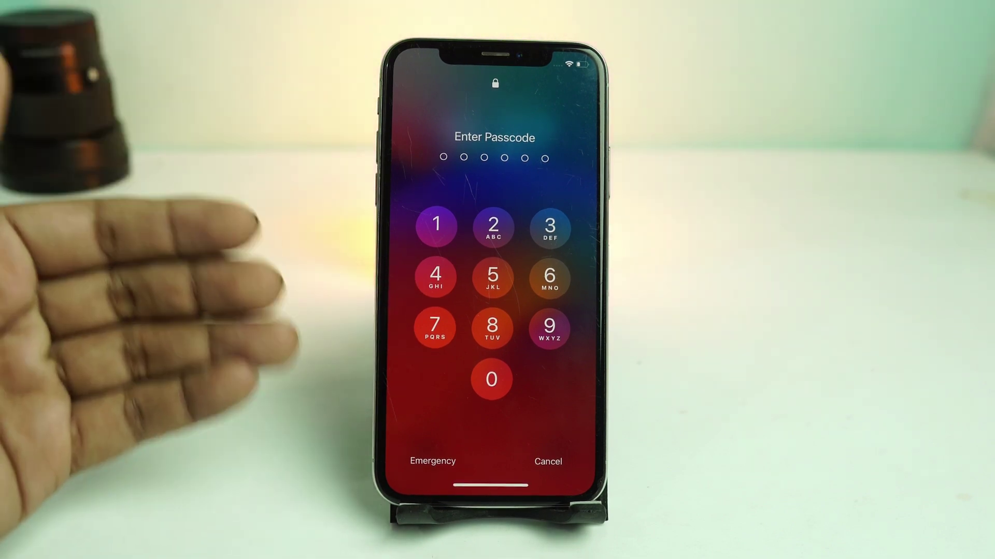
- Try several passcode digits on the locked iPhone X's Enter Passcode keypad
click(435, 327)
click(435, 328)
click(438, 327)
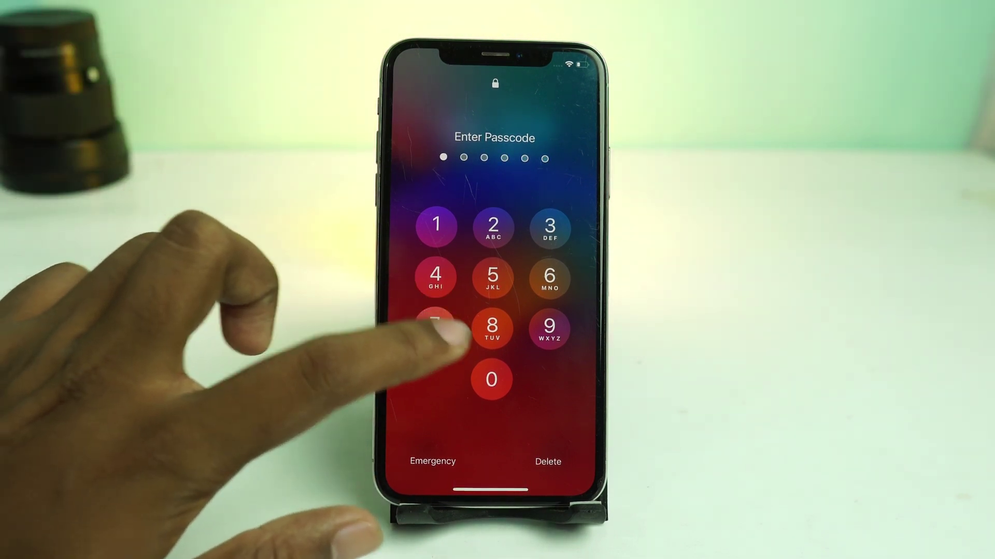
click(493, 276)
click(550, 226)
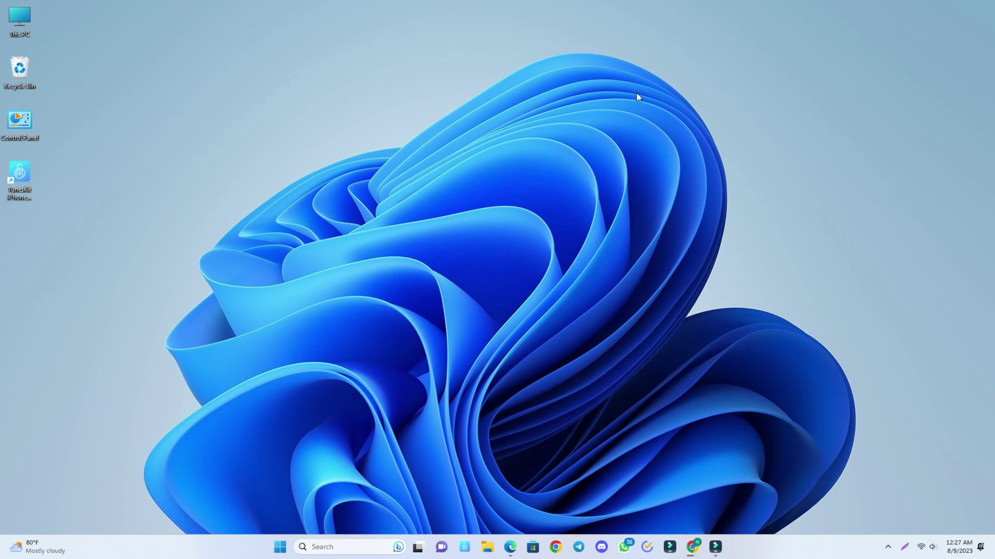
- Bring up the TunesKit iPhone Unlocker article in Edge, highlighting its heading and web address
click(517, 545)
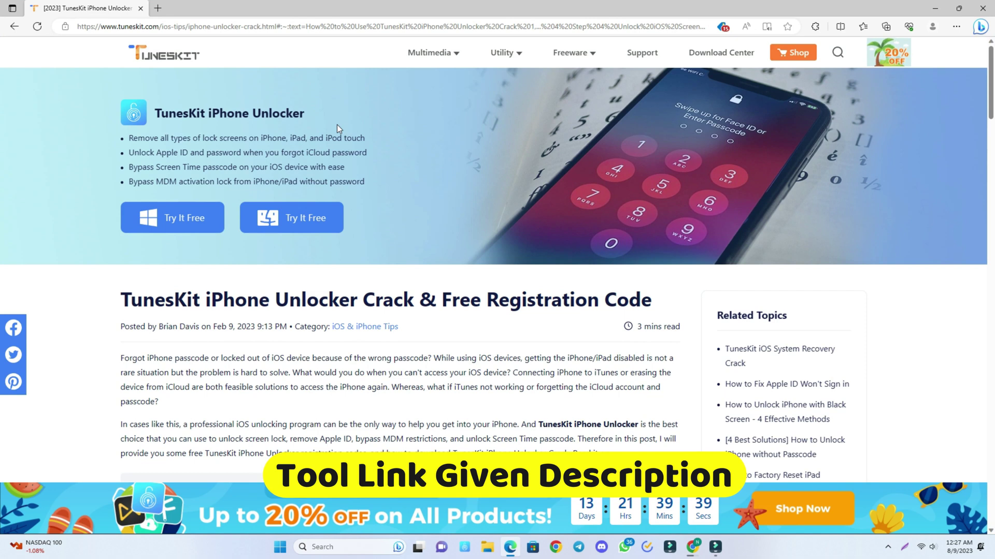
drag(335, 113, 139, 101)
click(373, 129)
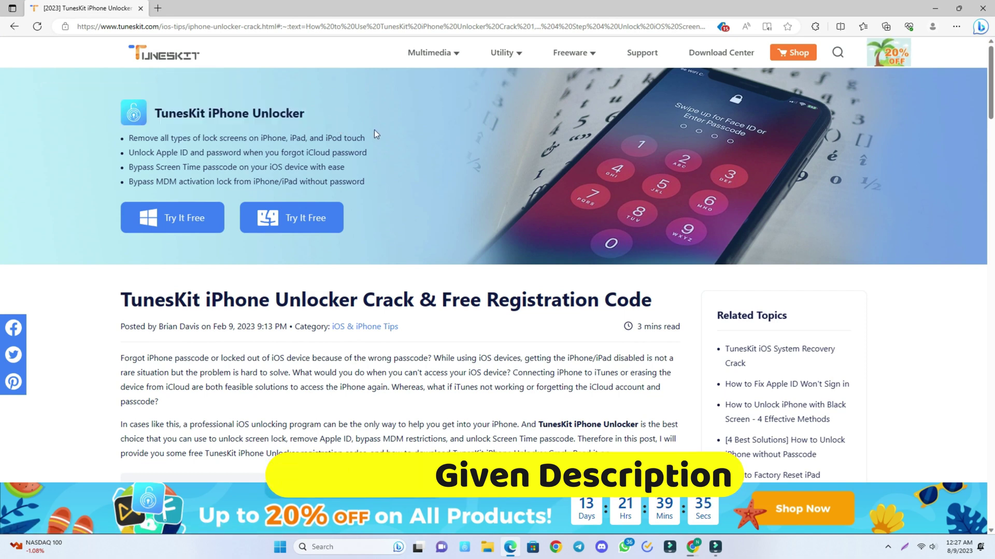
click(131, 27)
click(68, 171)
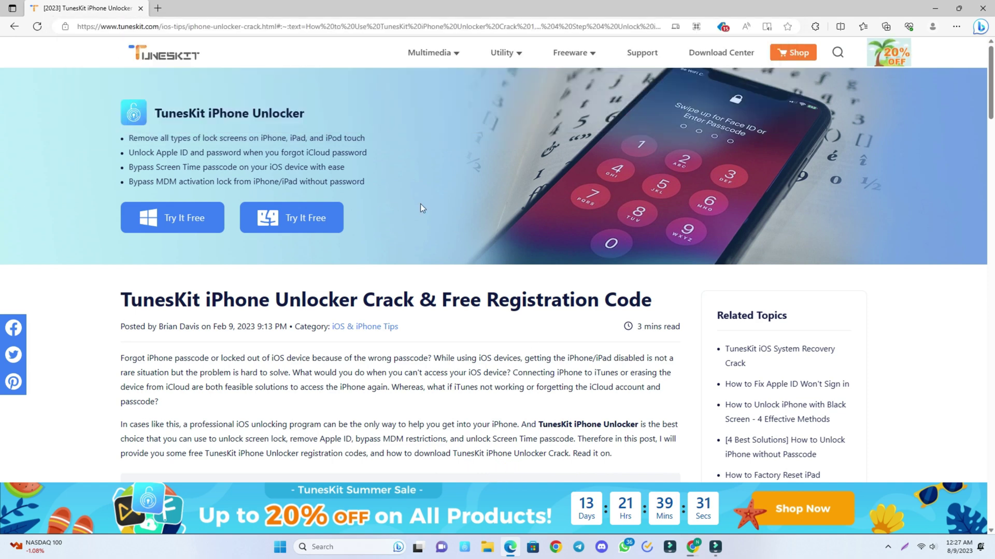
- Scroll through the article, then minimize Edge to reveal the desktop
scroll(570, 343, down, 8)
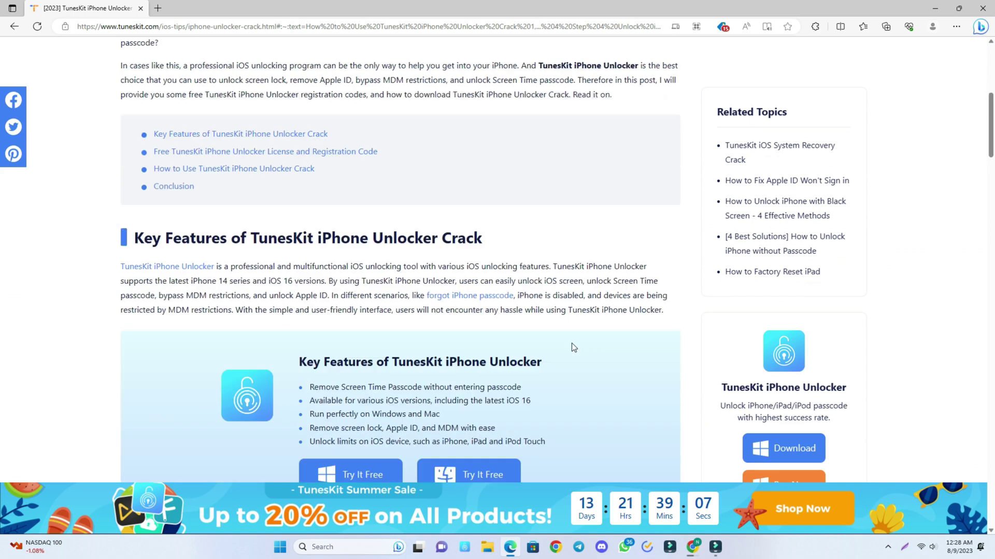
scroll(571, 343, down, 7)
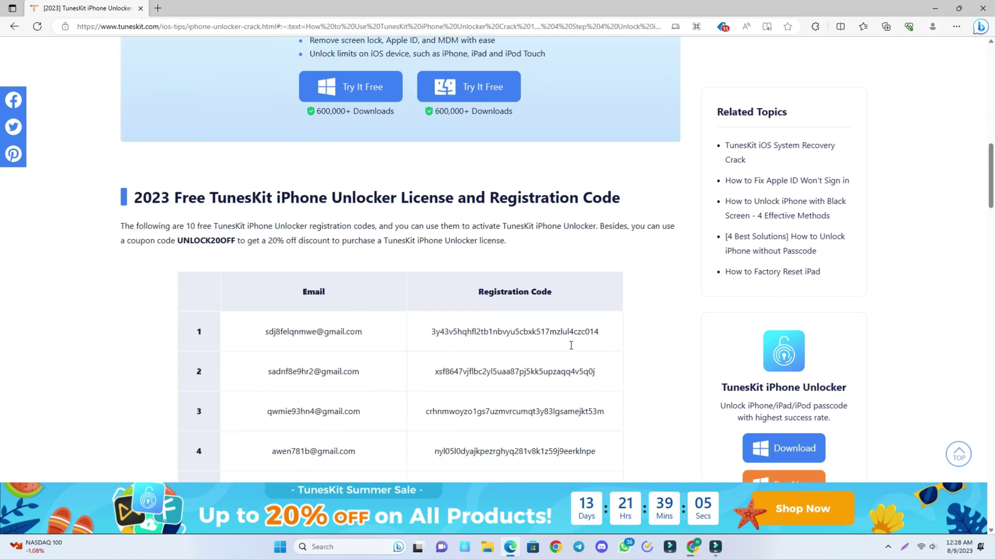
scroll(570, 350, down, 11)
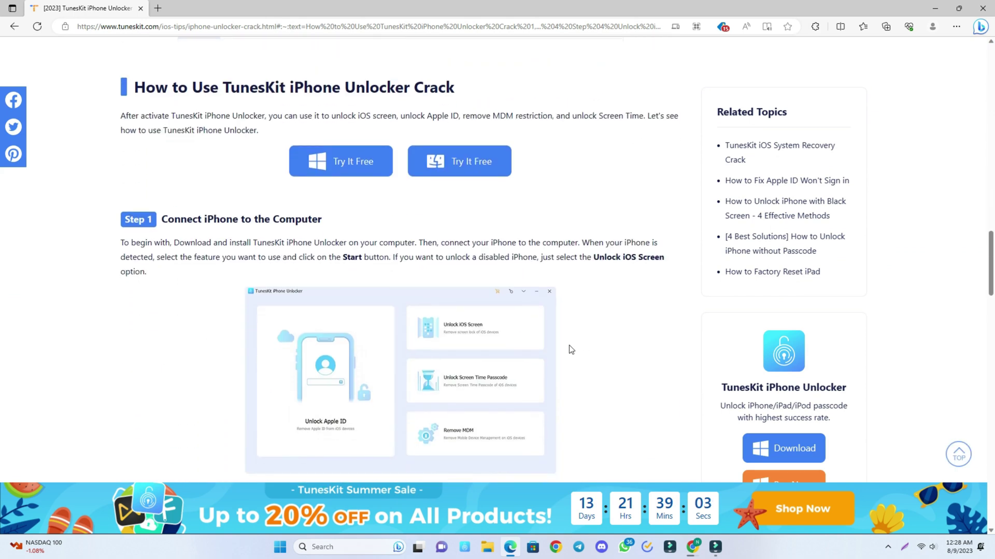
scroll(457, 397, down, 6)
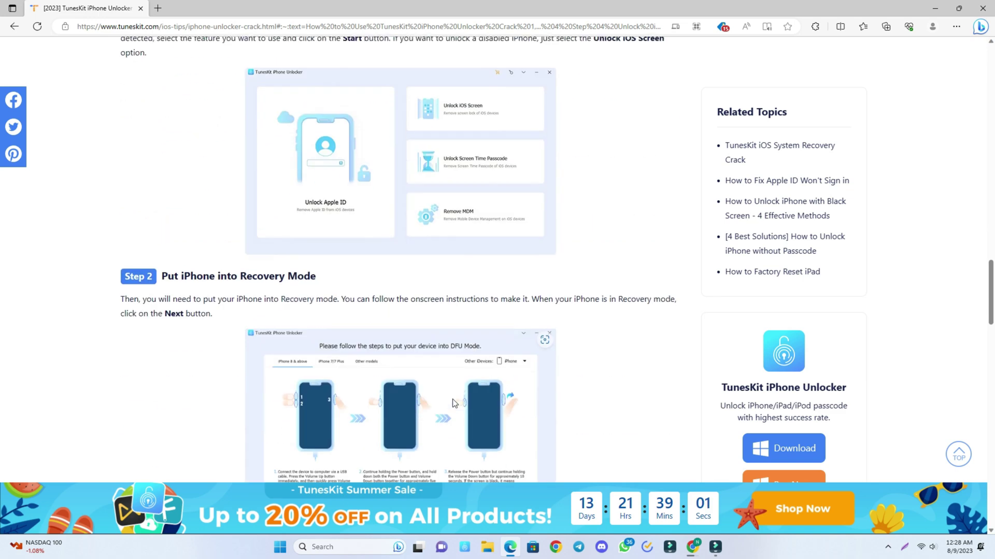
scroll(468, 383, down, 10)
scroll(468, 377, up, 20)
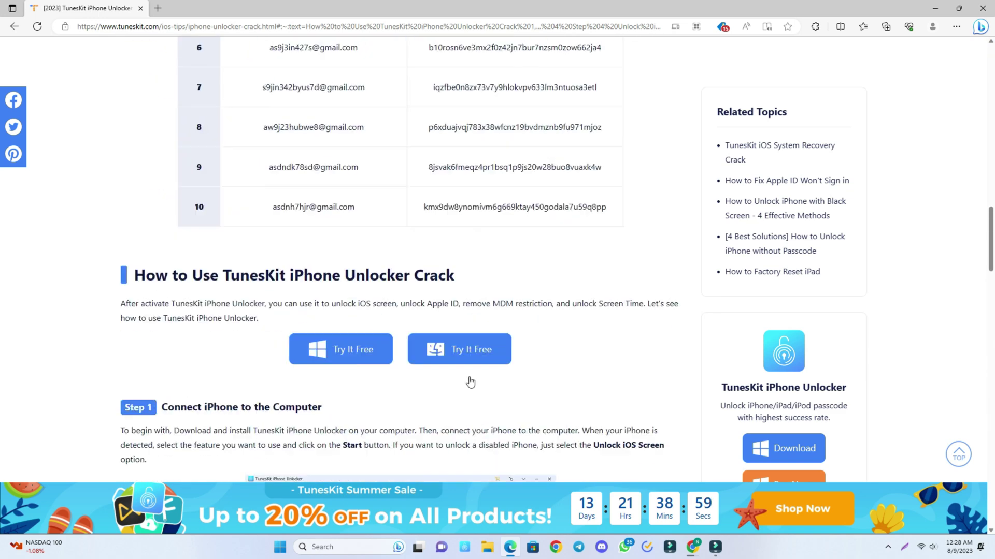
scroll(466, 378, up, 2)
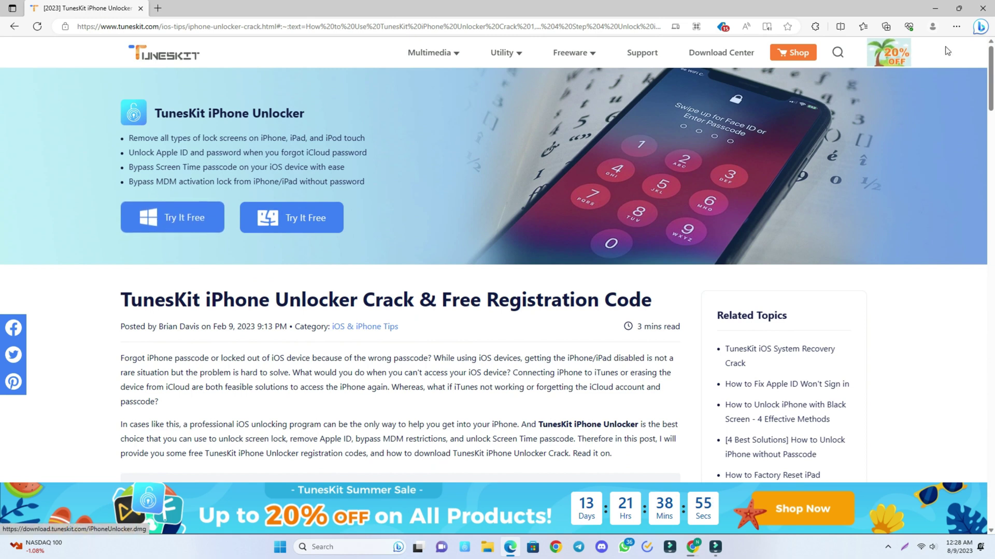
click(935, 8)
- Launch TunesKit iPhone Unlocker from its desktop shortcut and move its window to the left side
click(12, 180)
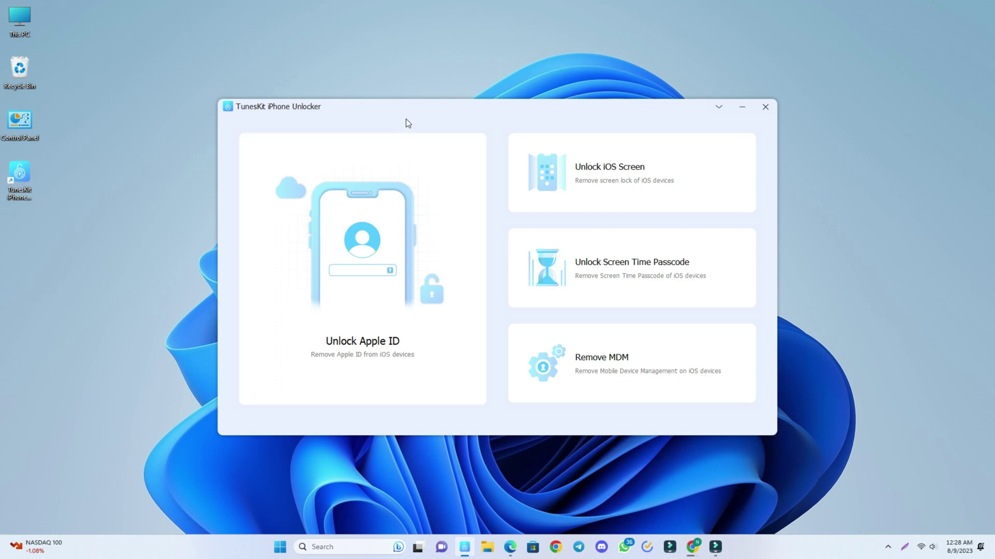
drag(373, 108, 166, 113)
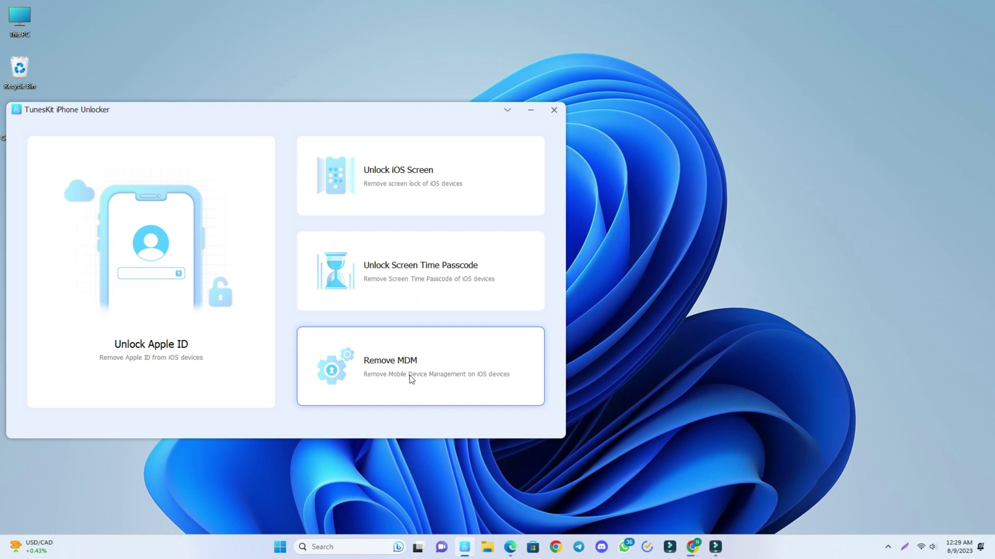
- Choose Unlock iOS Screen and start Remove Lock Screen to show the DFU Mode instructions
click(386, 187)
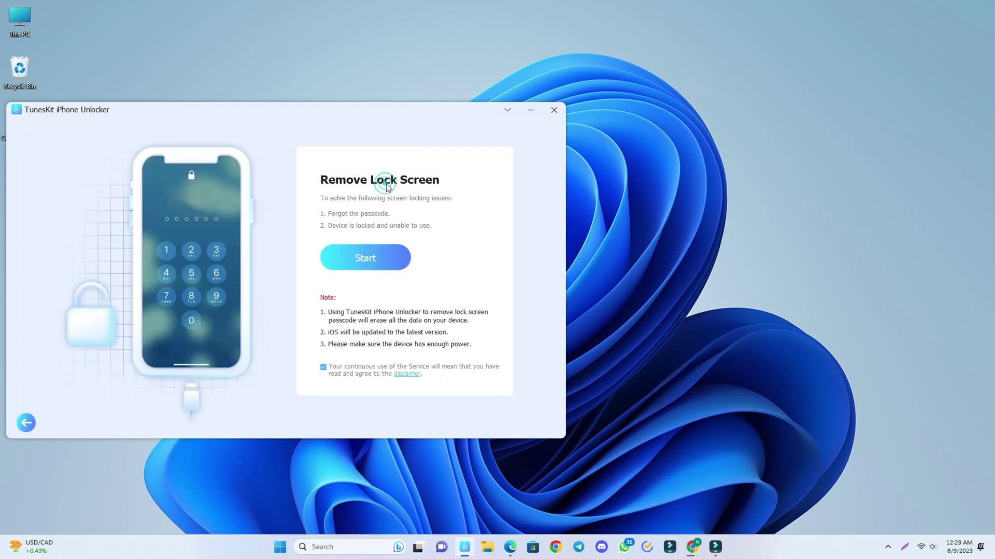
click(350, 261)
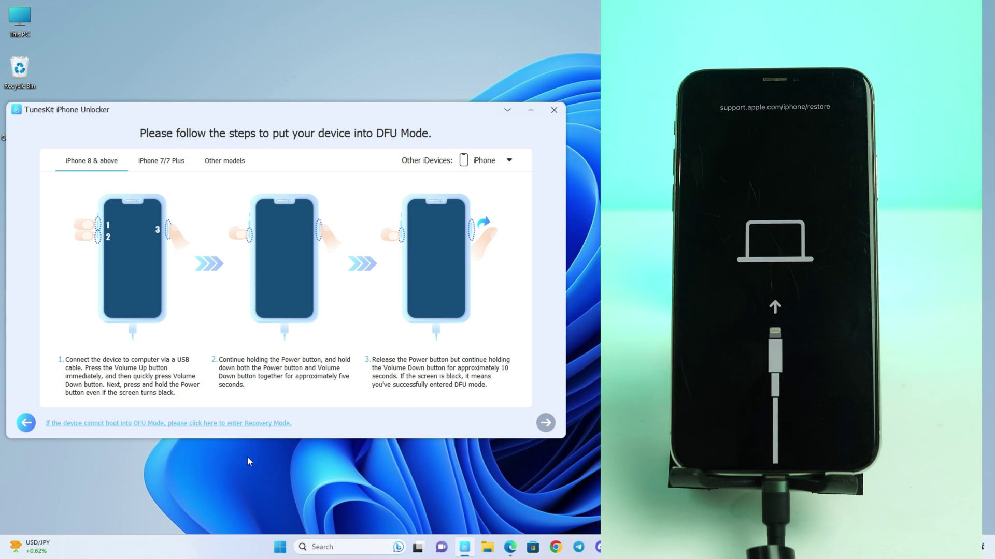
- Restart the removal to reach Download Firmware Package for iPhone X iOS 16.6, and copy its download link
click(27, 424)
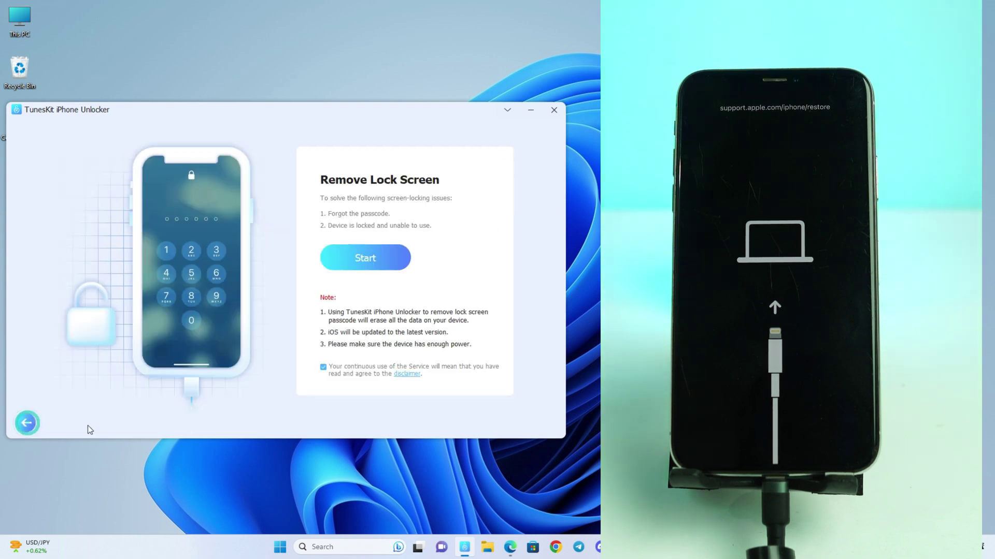
click(362, 265)
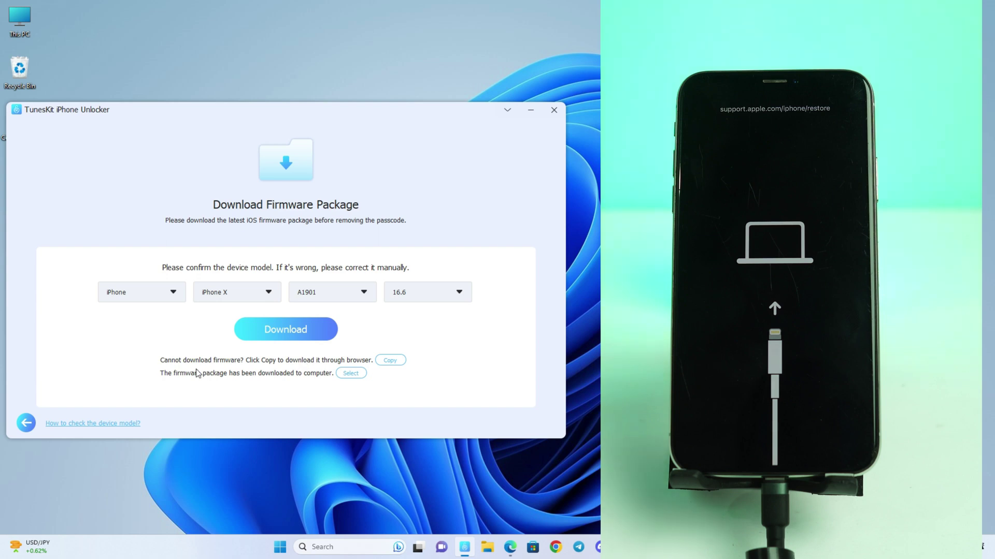
click(397, 363)
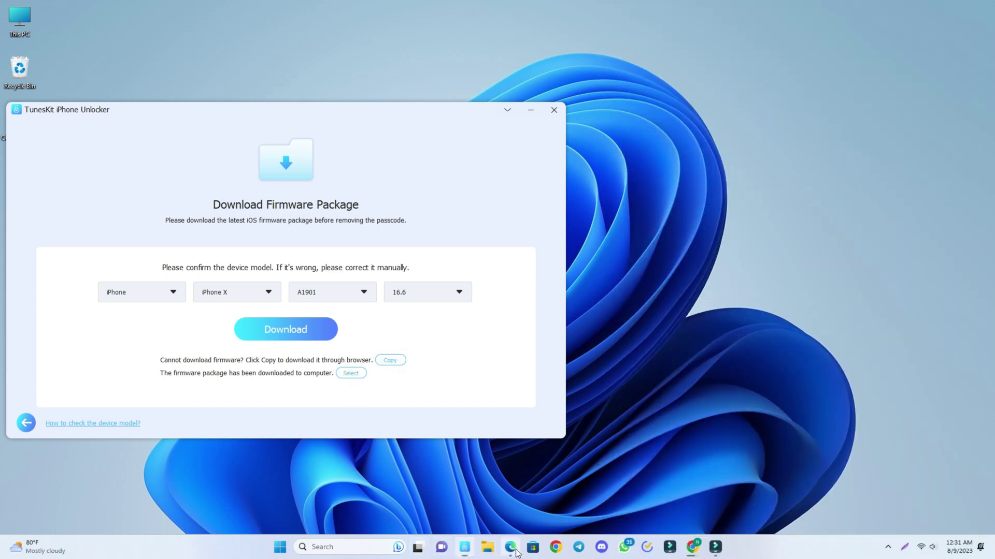
- Paste and open the copied firmware link in a new Edge tab
click(516, 552)
key(ctrl+t)
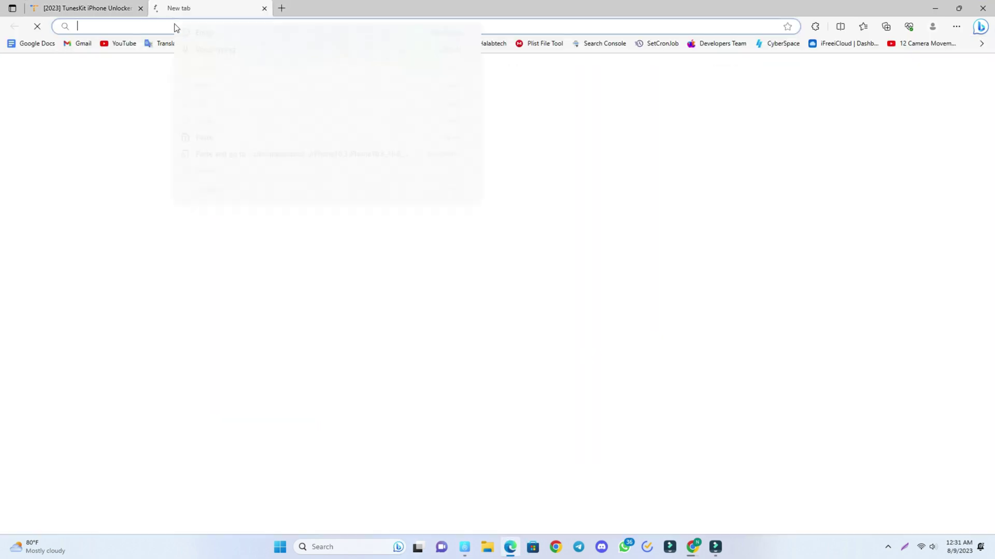
click(241, 154)
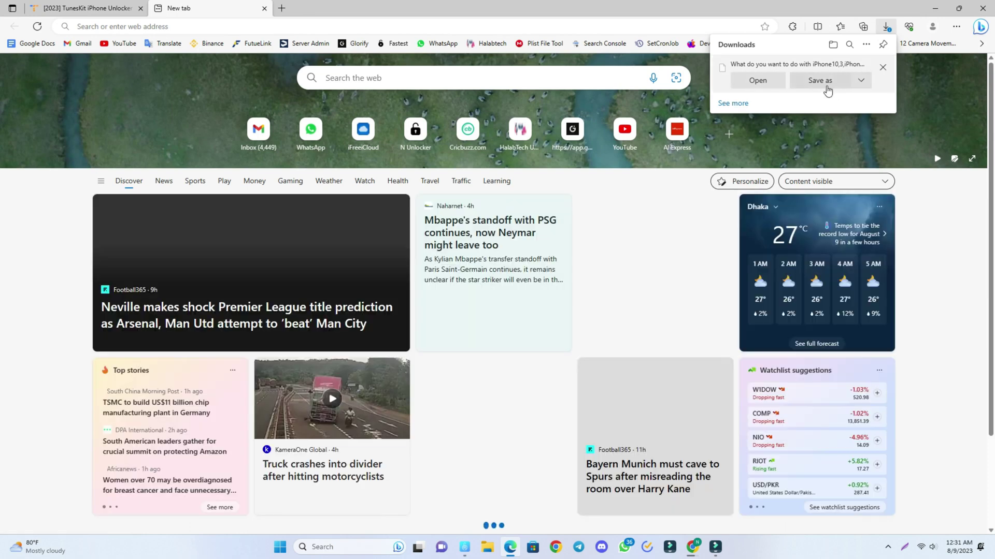
- Save the 16.6 .ipsw firmware to the Desktop, then cancel the download and minimize Edge
click(823, 83)
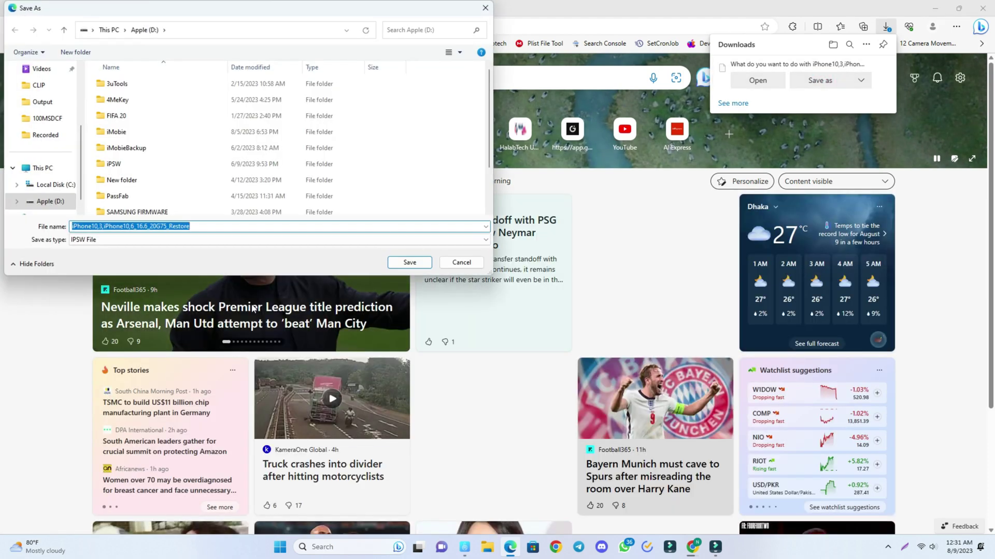
scroll(49, 106, up, 3)
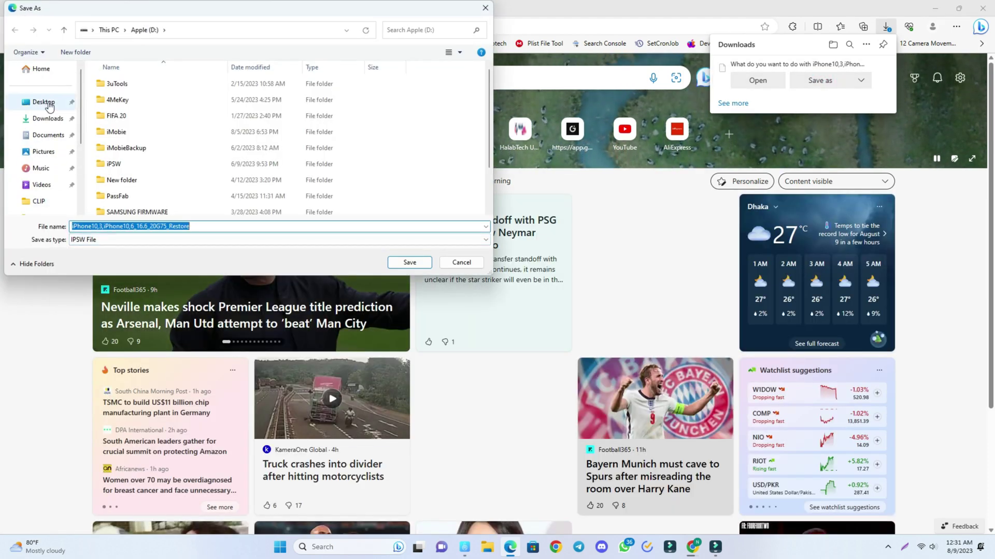
click(49, 103)
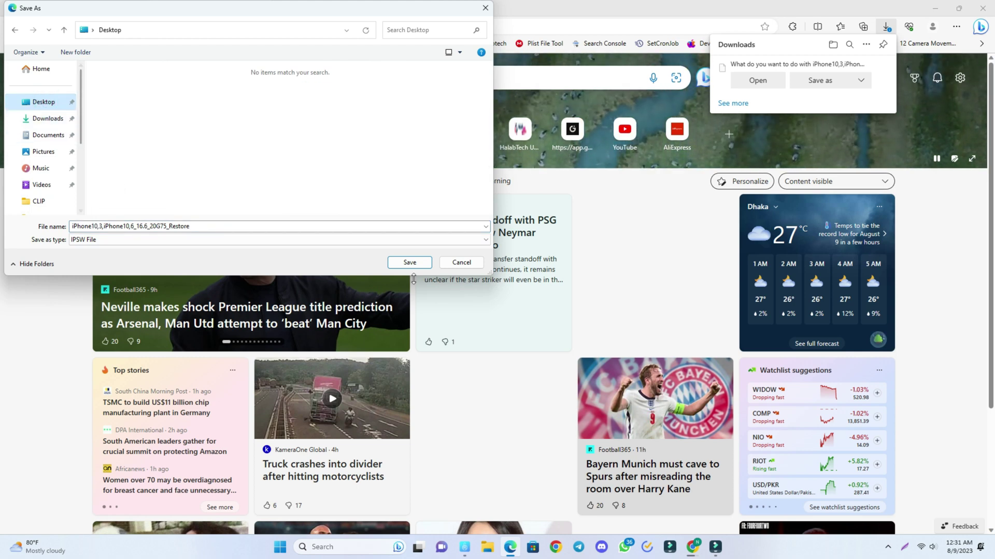
click(409, 263)
click(829, 81)
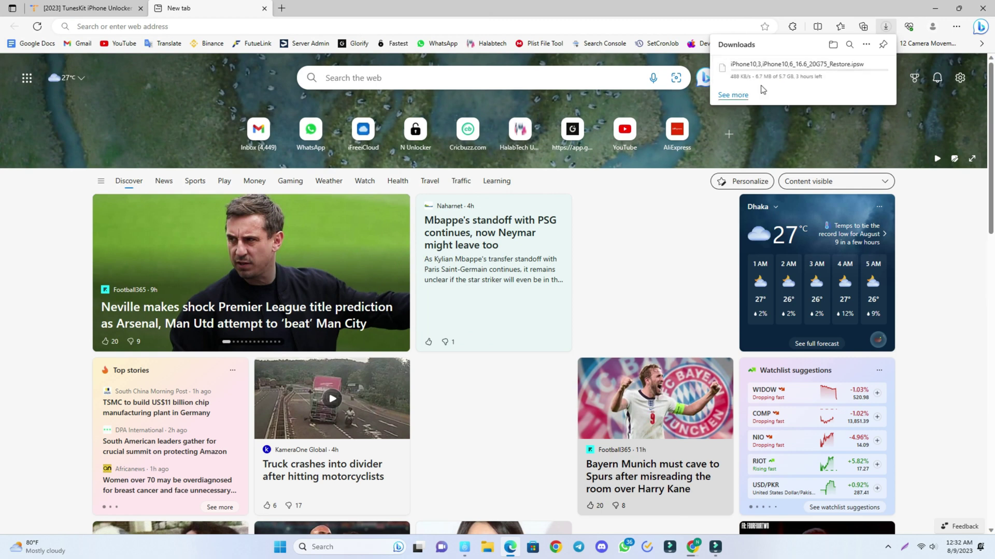
click(875, 65)
click(935, 8)
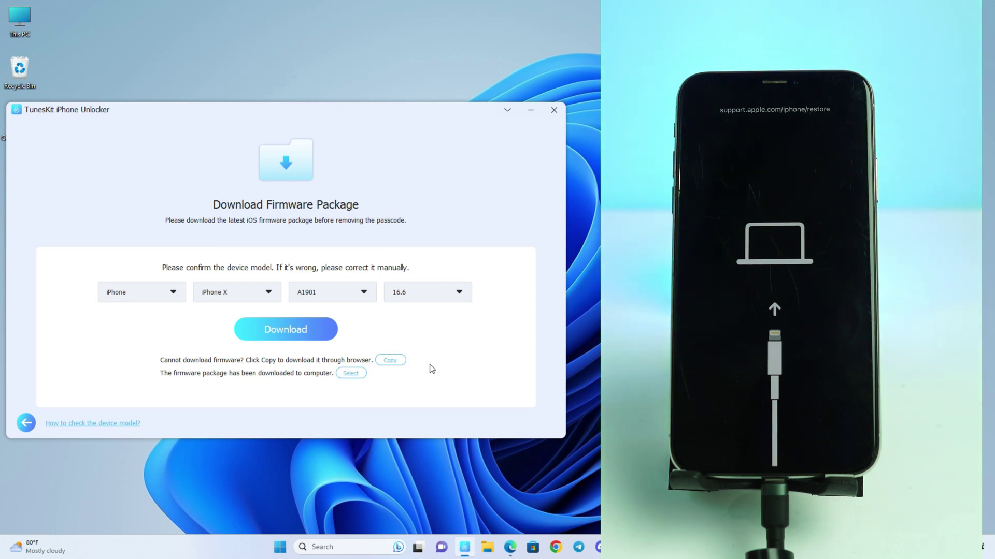
- Load the iPhone10,3 16.6 .ipsw firmware file from the Downloads folder for verification
click(342, 376)
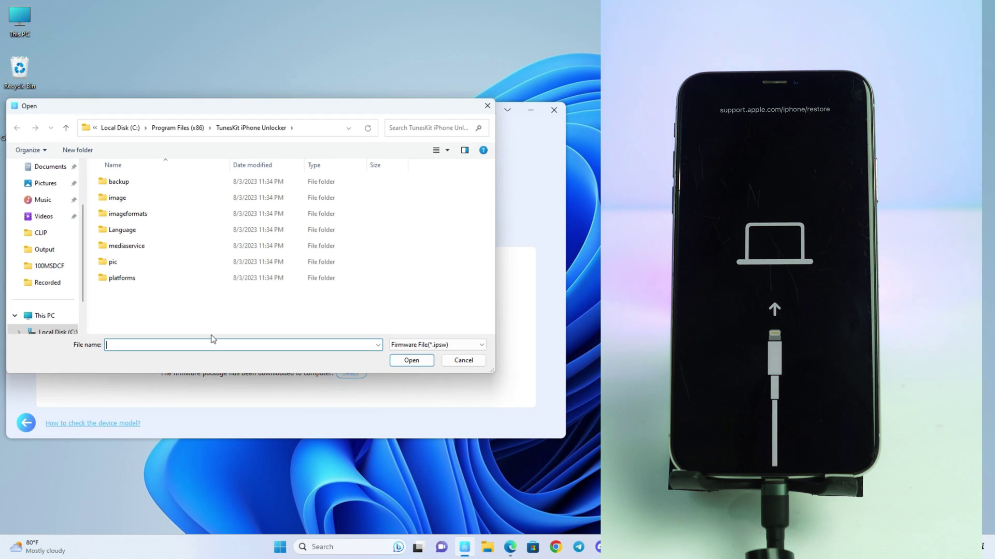
scroll(22, 284, down, 2)
click(49, 299)
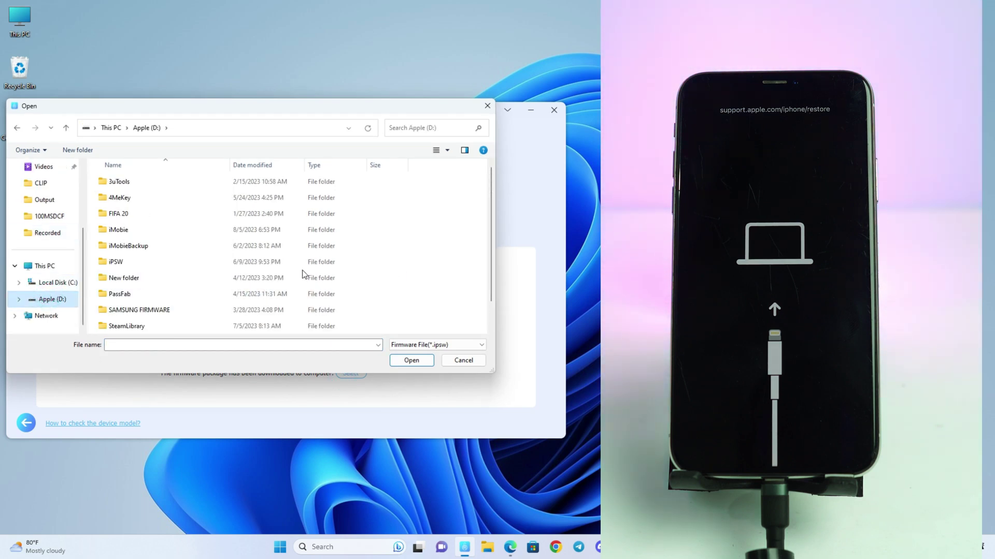
scroll(53, 222, up, 1)
scroll(52, 218, up, 3)
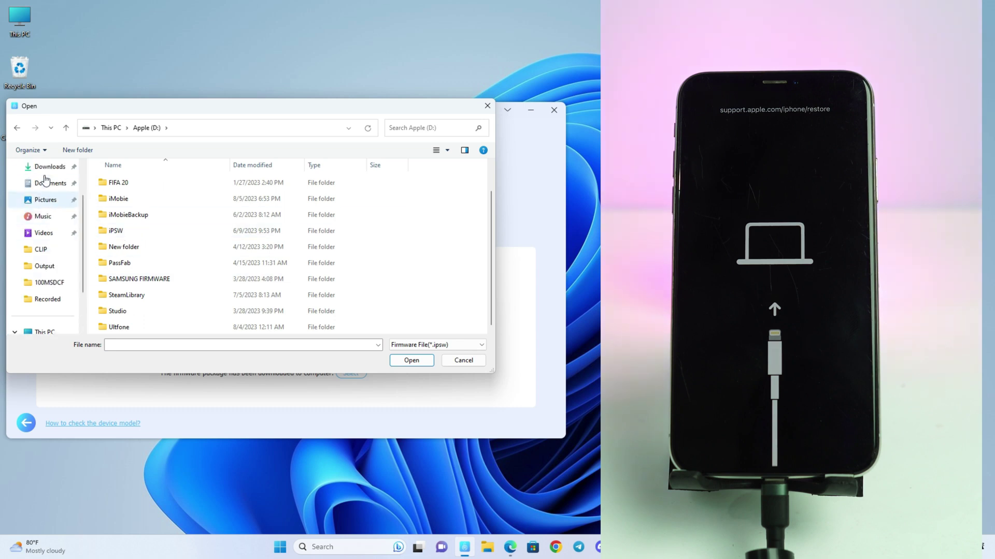
click(46, 199)
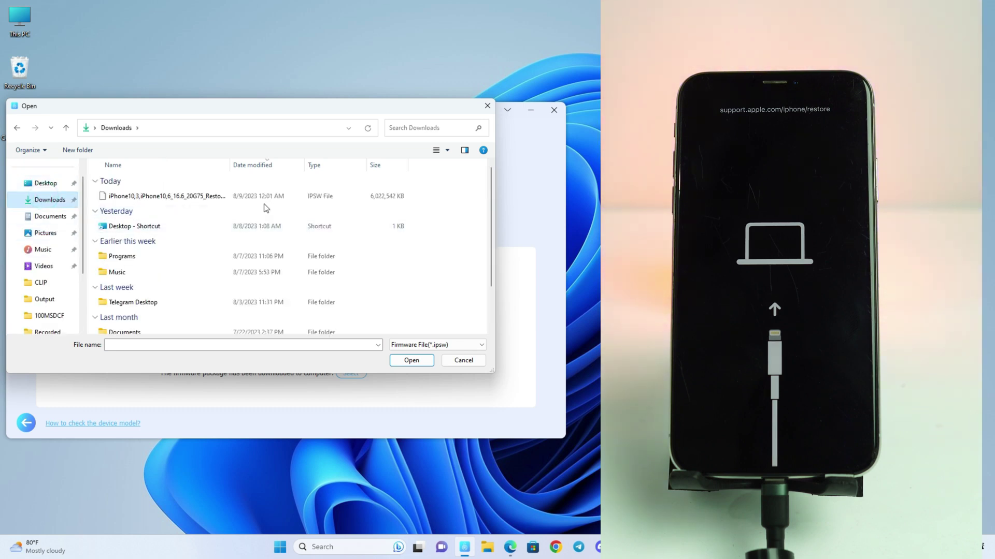
click(140, 199)
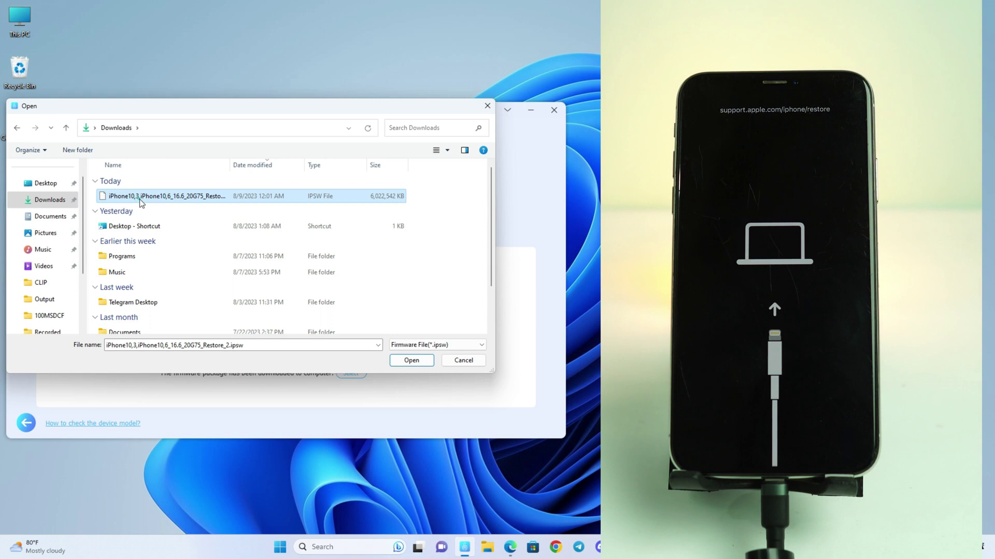
double_click(308, 199)
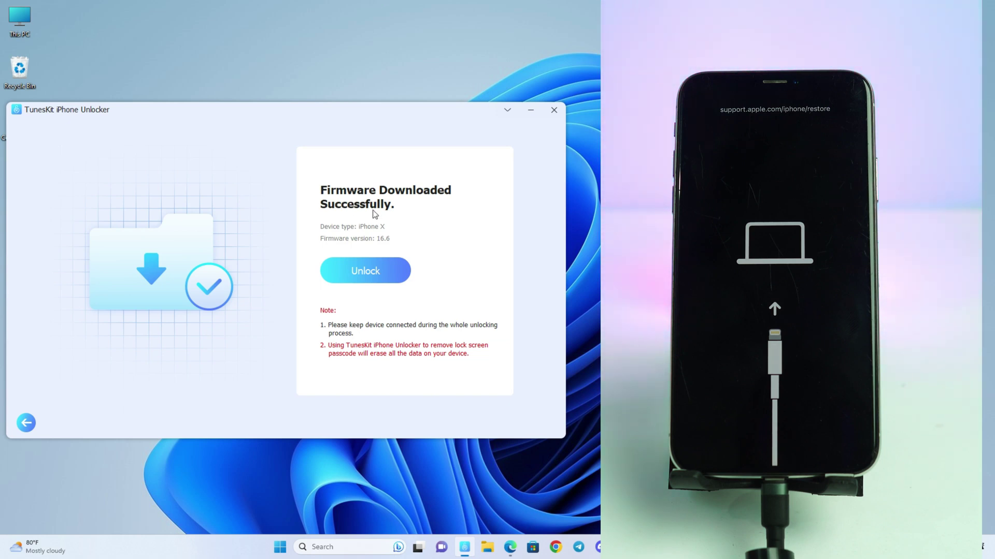
- Start unlocking from the Firmware Downloaded Successfully screen
click(382, 280)
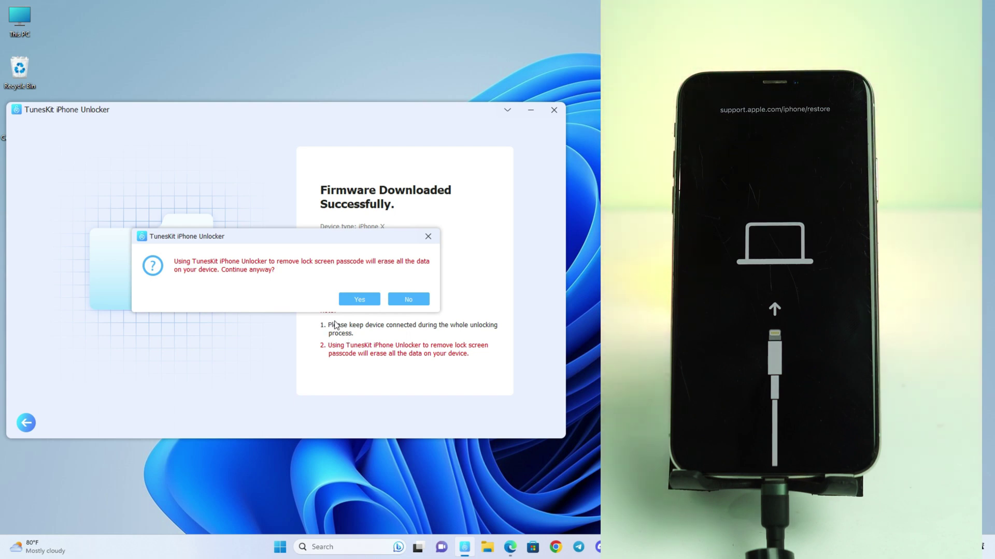
- Accept the data-erase warning with Yes so the firmware begins unzipping
click(359, 300)
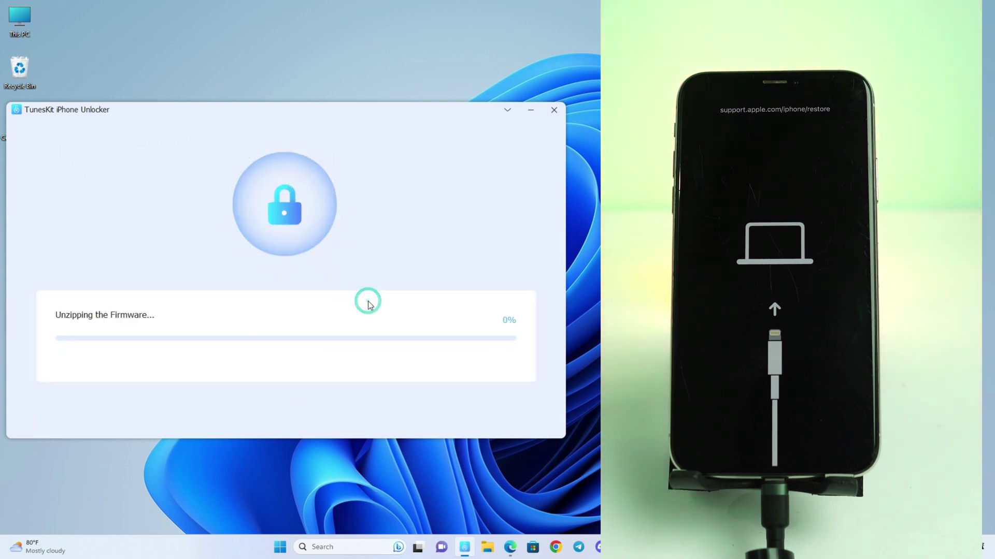